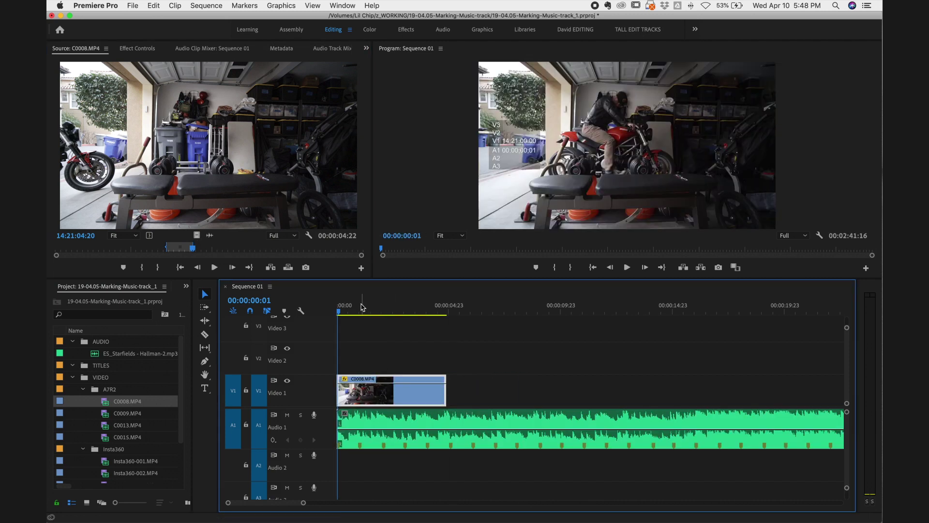
- Trim C0008 so its out edge ends at the playhead at 00:00:04:02
{"action": "left_click_drag", "start_coordinate": [362, 307], "coordinate": [428, 308]}
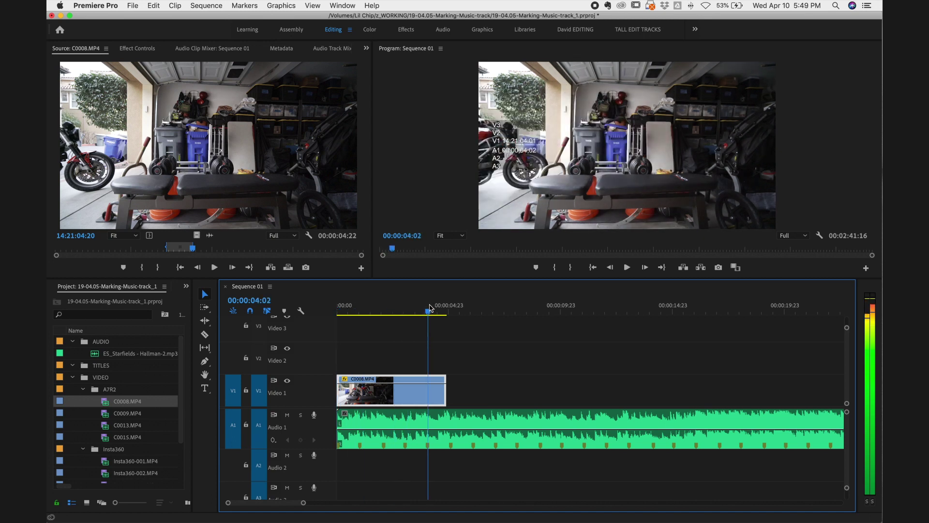
{"action": "left_click_drag", "start_coordinate": [432, 377], "coordinate": [427, 377]}
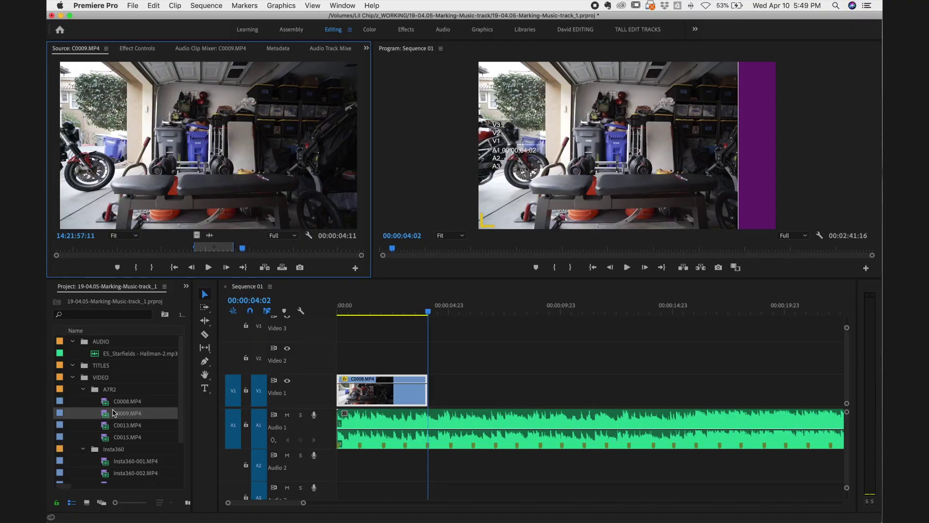
- Scrub C0009 in the Source monitor to pick its start frame
{"action": "key", "text": "Left"}
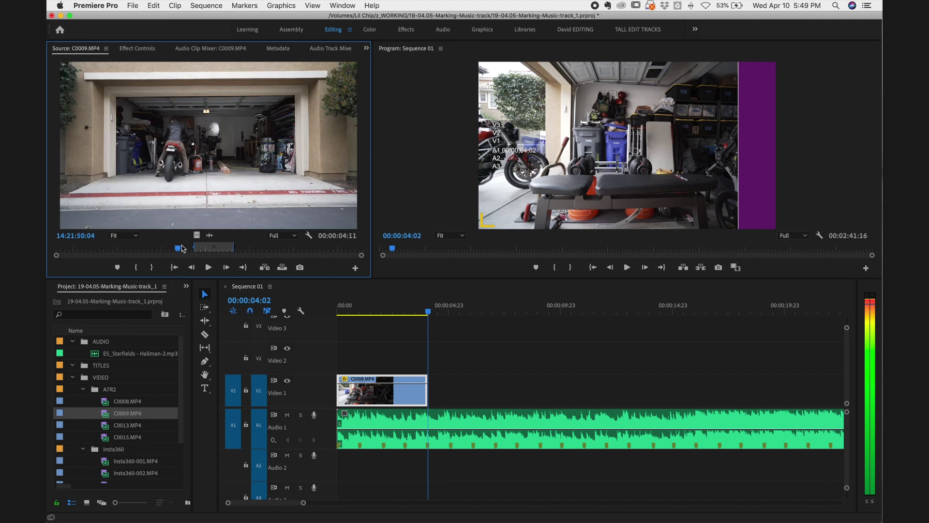
{"action": "left_click_drag", "start_coordinate": [192, 248], "coordinate": [200, 249]}
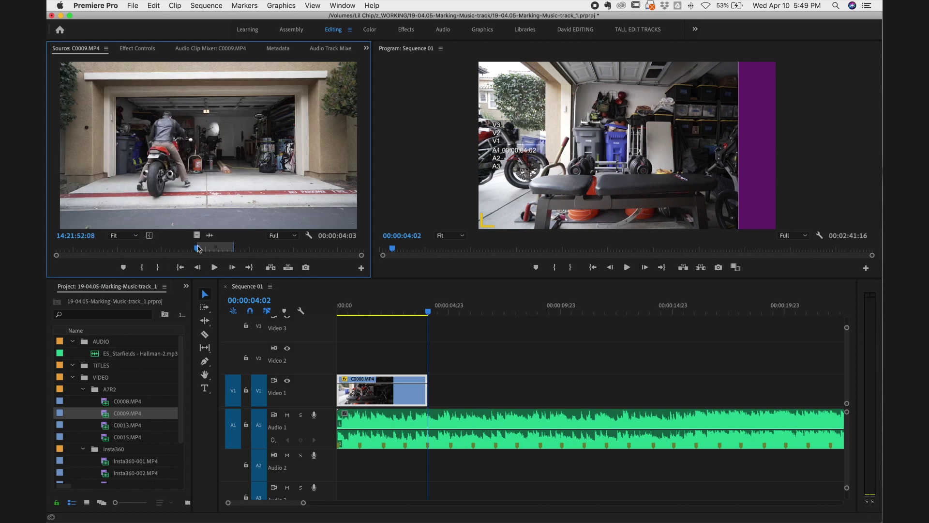
{"action": "left_click_drag", "start_coordinate": [199, 249], "coordinate": [226, 253]}
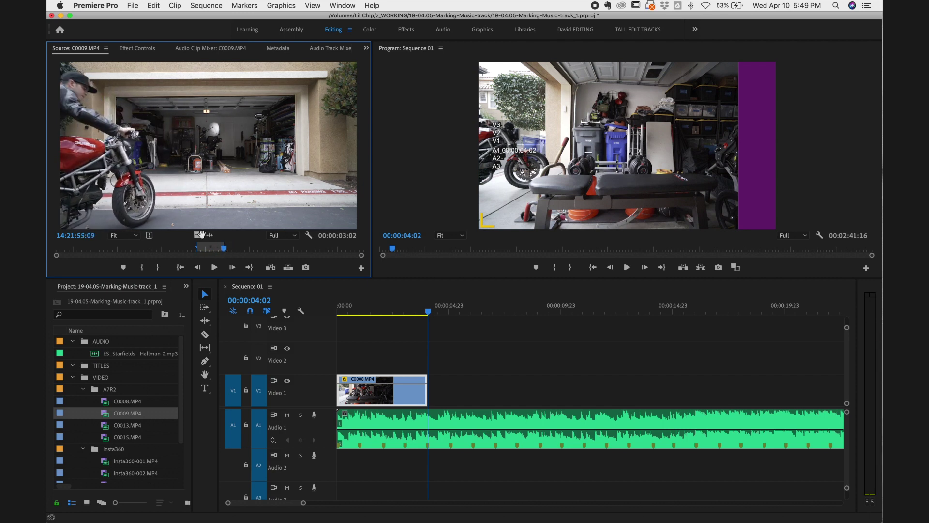
- Place C0009 on V1 at 00:00:04:02 and trim it to end near 00:00:07:23
{"action": "left_click_drag", "start_coordinate": [389, 290], "coordinate": [430, 390]}
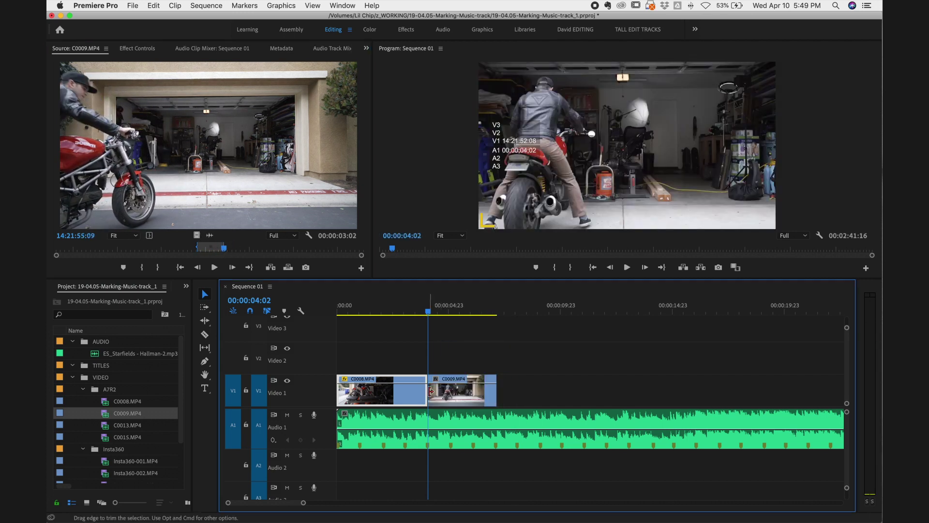
{"action": "left_click_drag", "start_coordinate": [494, 375], "coordinate": [515, 377]}
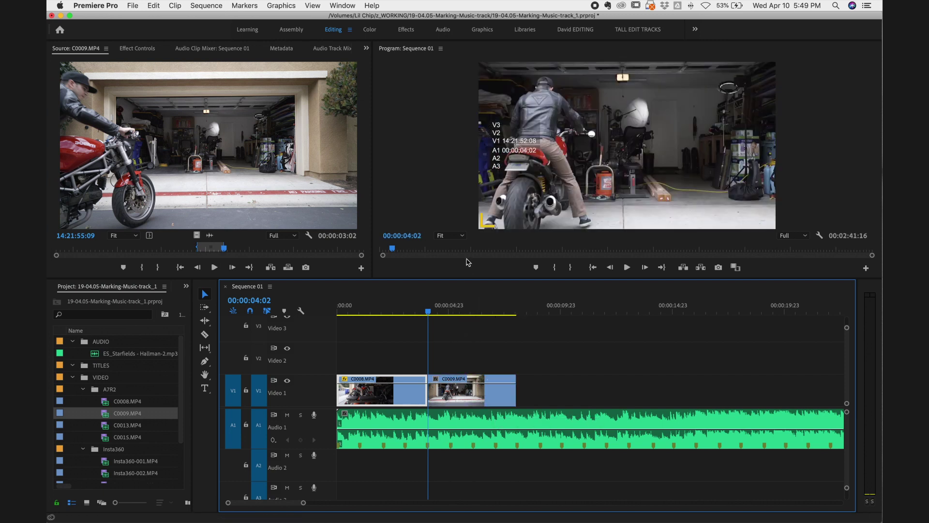
{"action": "left_click_drag", "start_coordinate": [472, 315], "coordinate": [514, 311]}
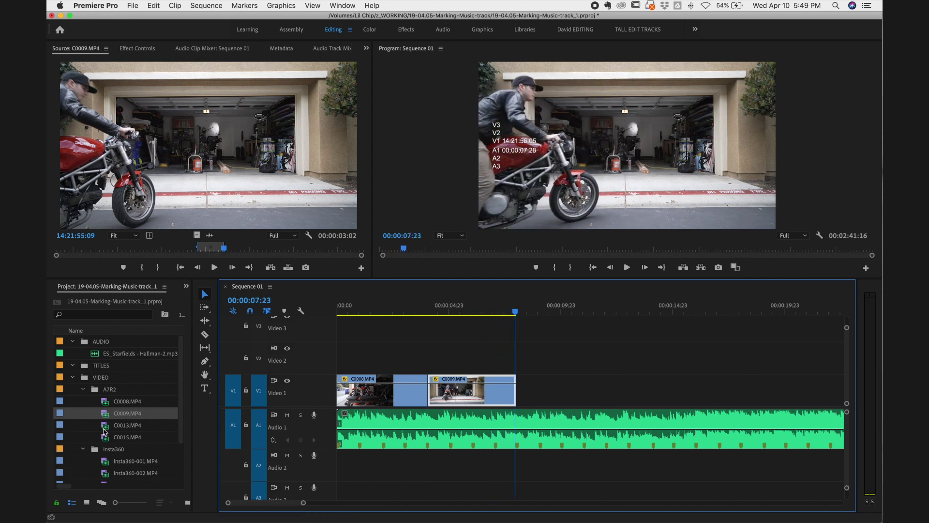
- Load C0013, preview it with J/K/L, and mark its in point
{"action": "double_click", "coordinate": [106, 426]}
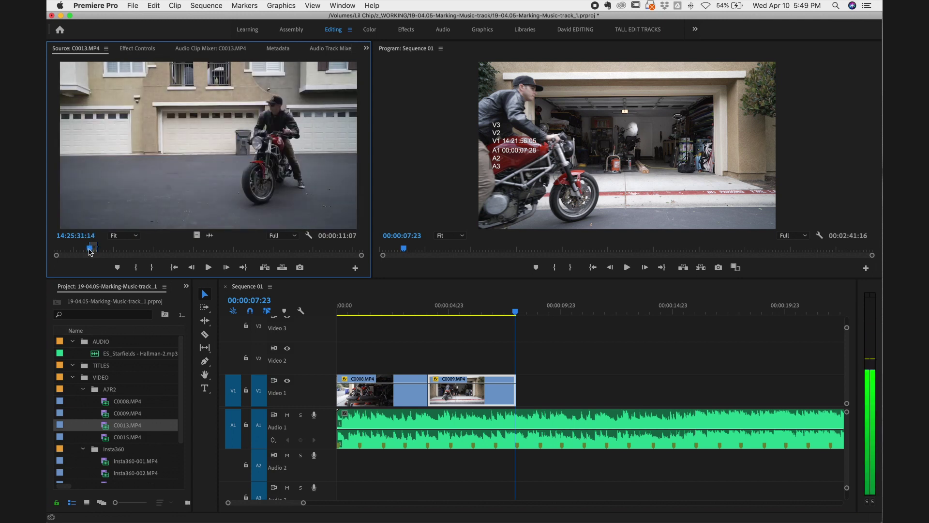
{"action": "left_click_drag", "start_coordinate": [89, 251], "coordinate": [90, 251]}
{"action": "key", "text": "j"}
{"action": "key", "text": "l"}
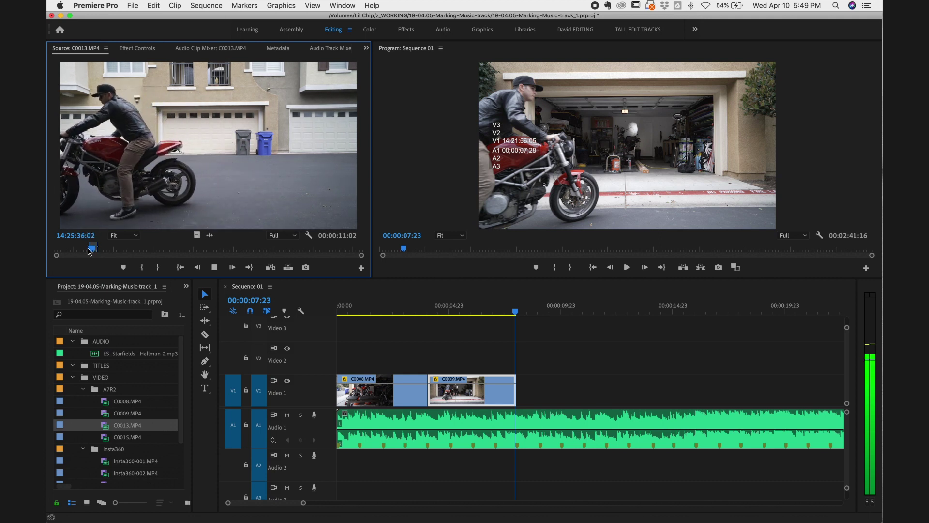
{"action": "key", "text": "i"}
{"action": "key", "text": "k"}
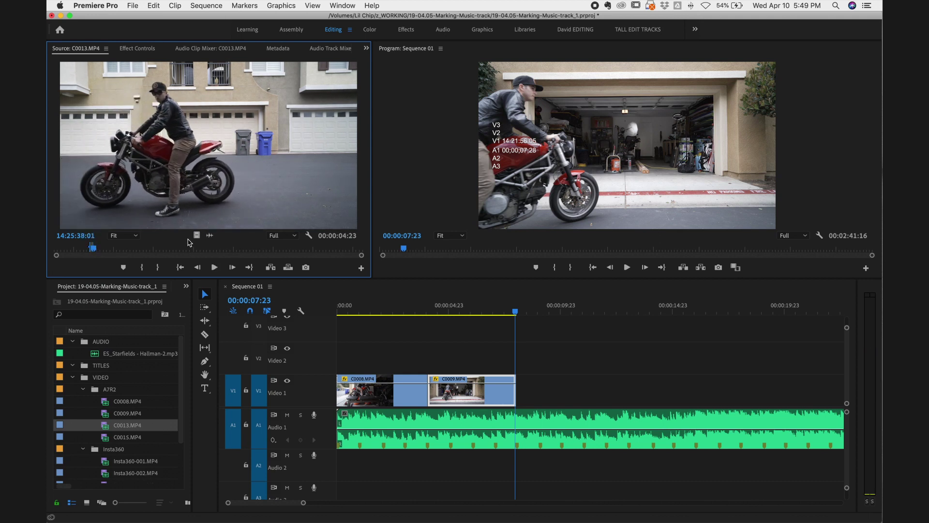
- Place the marked C0013 on V1 at 00:00:07:23 and shorten its end
{"action": "left_click_drag", "start_coordinate": [424, 305], "coordinate": [537, 395]}
{"action": "left_click_drag", "start_coordinate": [626, 376], "coordinate": [604, 378]}
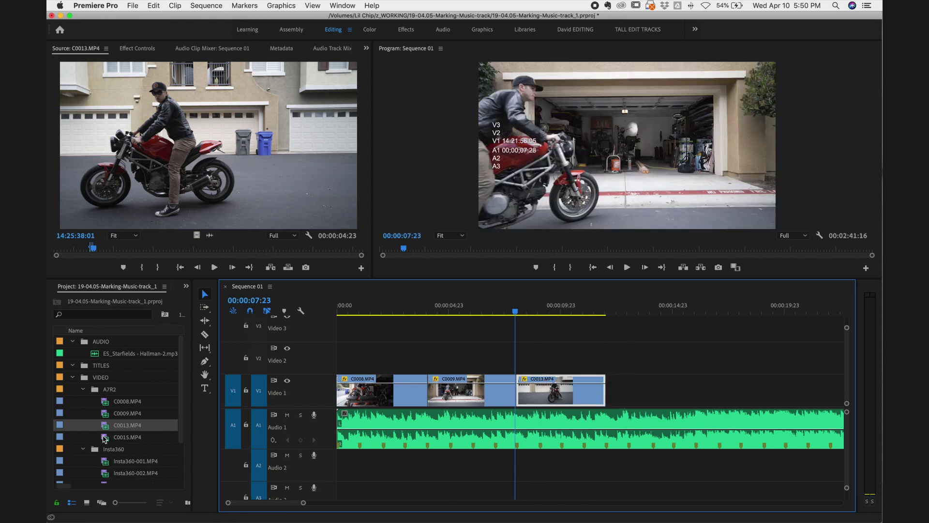
{"action": "double_click", "coordinate": [105, 438]}
- Add only C0015's video to V1 after C0013 and trim its start later
{"action": "left_click_drag", "start_coordinate": [281, 252], "coordinate": [293, 251]}
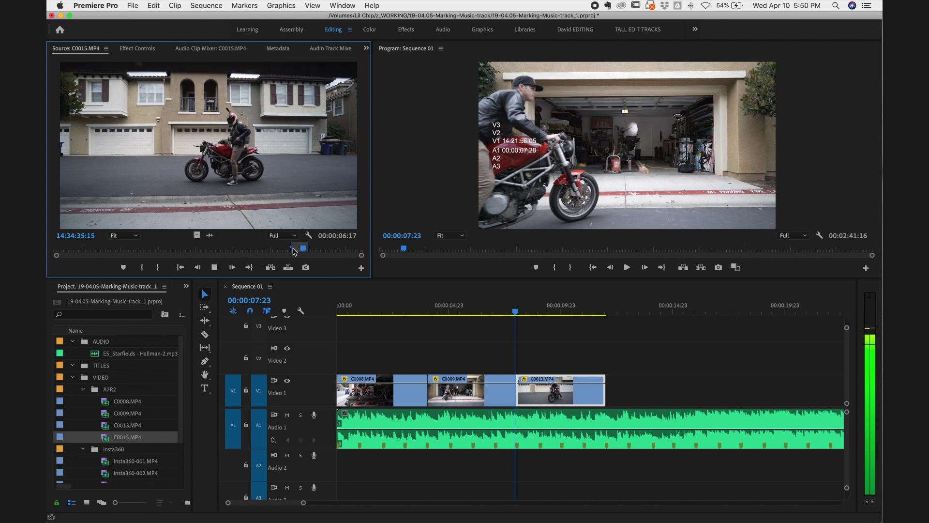
{"action": "key", "text": "space"}
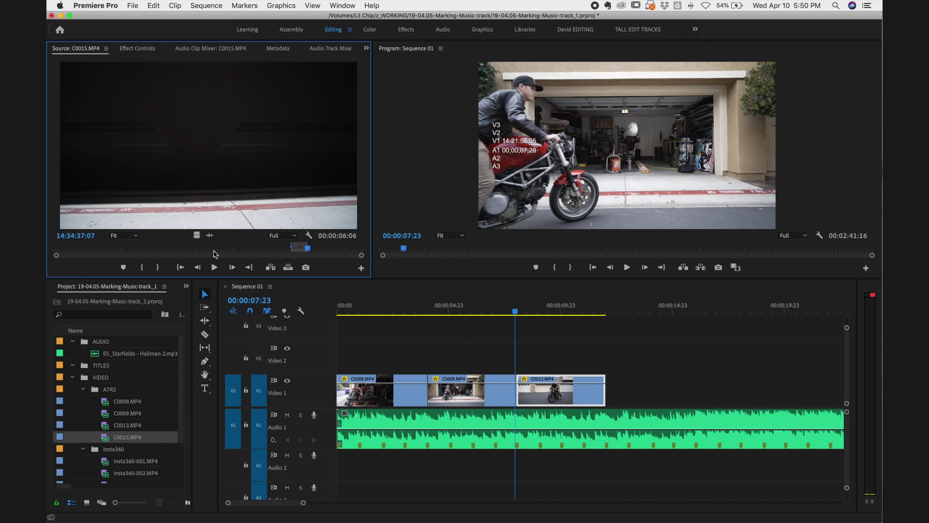
{"action": "left_click_drag", "start_coordinate": [196, 233], "coordinate": [495, 364]}
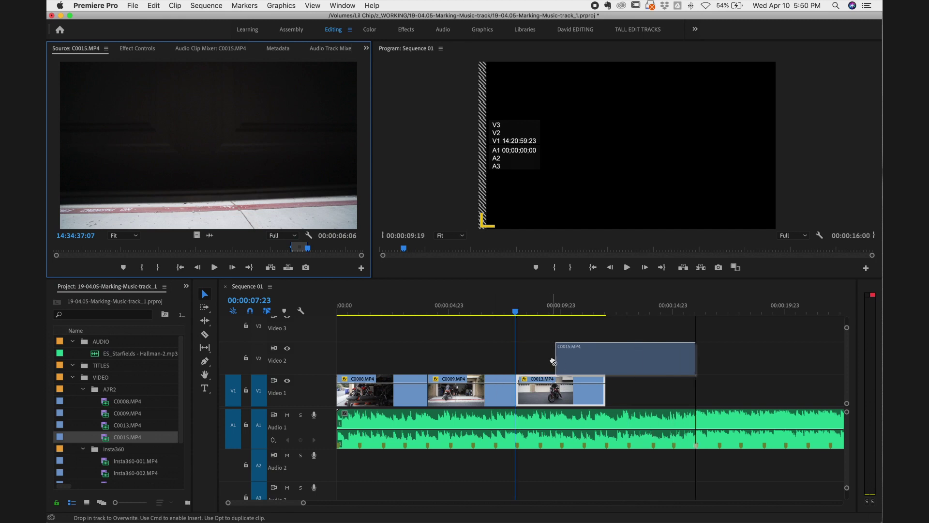
{"action": "left_click_drag", "start_coordinate": [553, 361], "coordinate": [553, 361]}
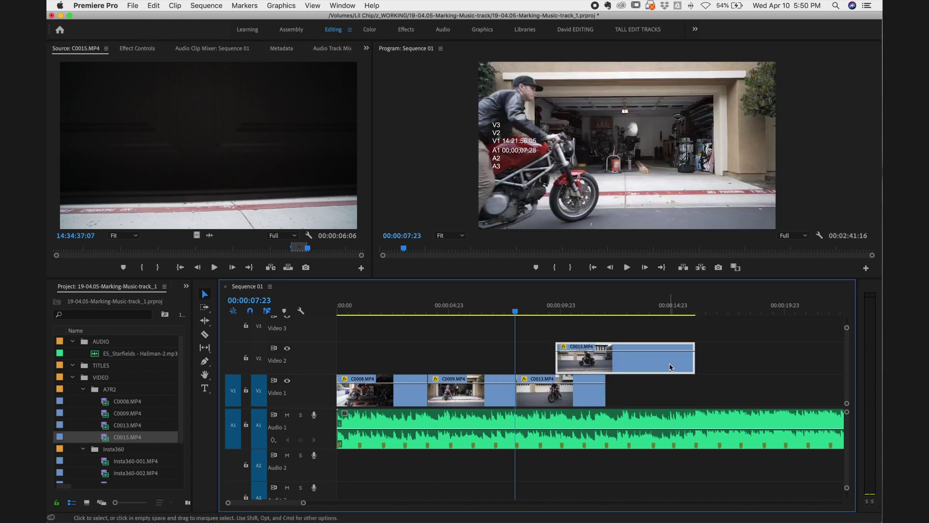
{"action": "left_click_drag", "start_coordinate": [553, 345], "coordinate": [632, 392]}
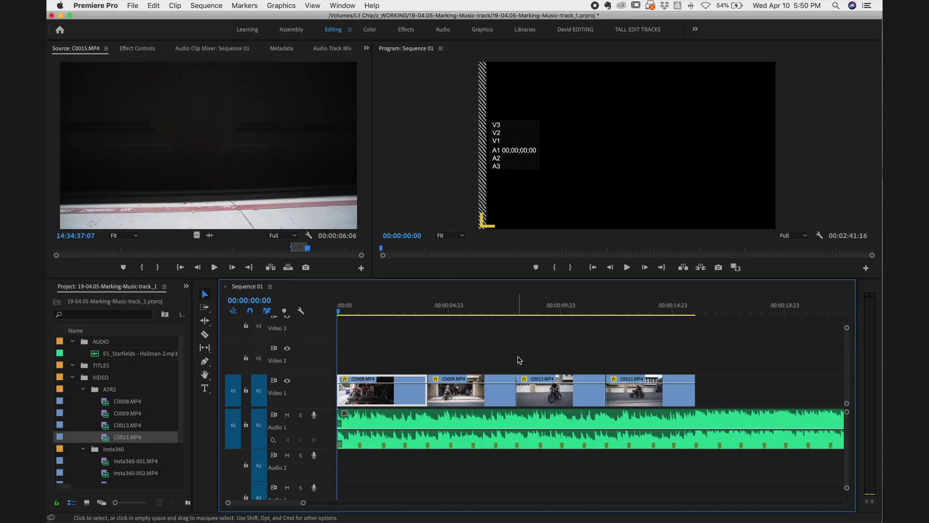
- Play back the four-clip cut, then load Insta360-001.MP4 and mark an in point
{"action": "key", "text": "space"}
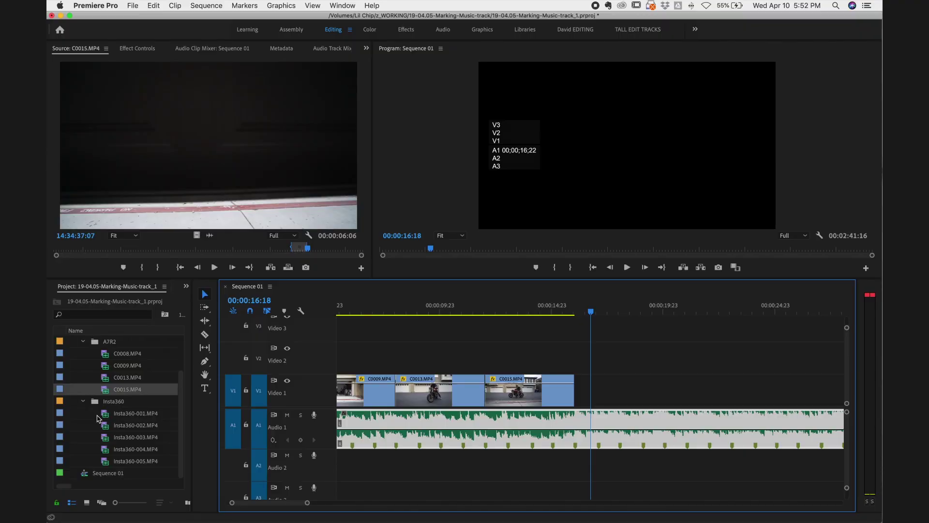
{"action": "double_click", "coordinate": [103, 419]}
{"action": "mouse_move", "coordinate": [153, 249]}
{"action": "left_mouse_down"}
{"action": "mouse_move", "coordinate": [122, 249]}
{"action": "mouse_move", "coordinate": [149, 250]}
{"action": "mouse_move", "coordinate": [141, 250]}
{"action": "left_mouse_up"}
{"action": "key", "text": "i"}
{"action": "key", "text": "space"}
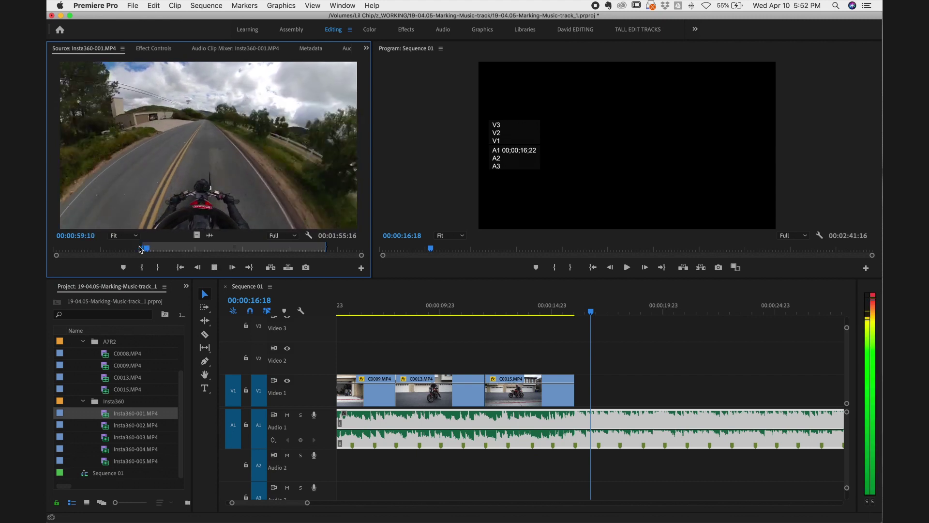
- Add two Insta360-001 sections to V1 after C0015, shortening the first one's end
{"action": "left_click_drag", "start_coordinate": [197, 236], "coordinate": [577, 393]}
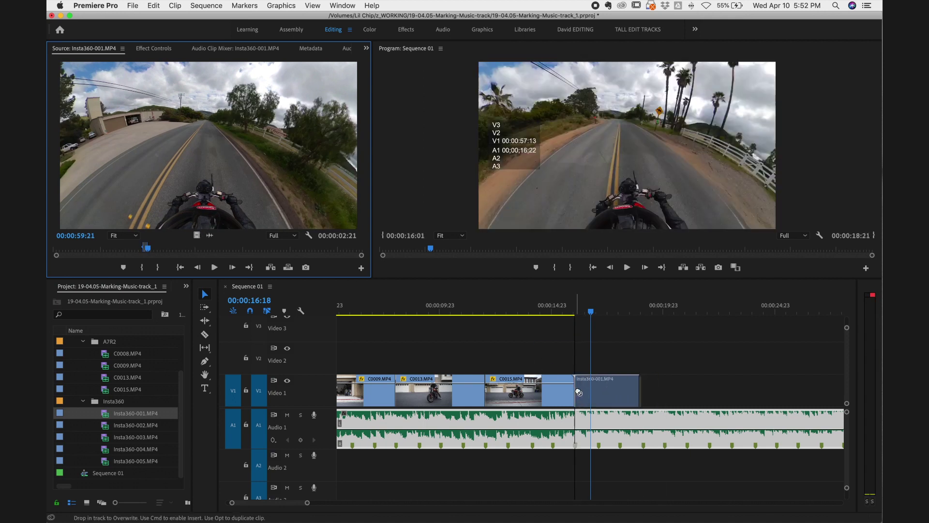
{"action": "left_click_drag", "start_coordinate": [638, 378], "coordinate": [619, 377]}
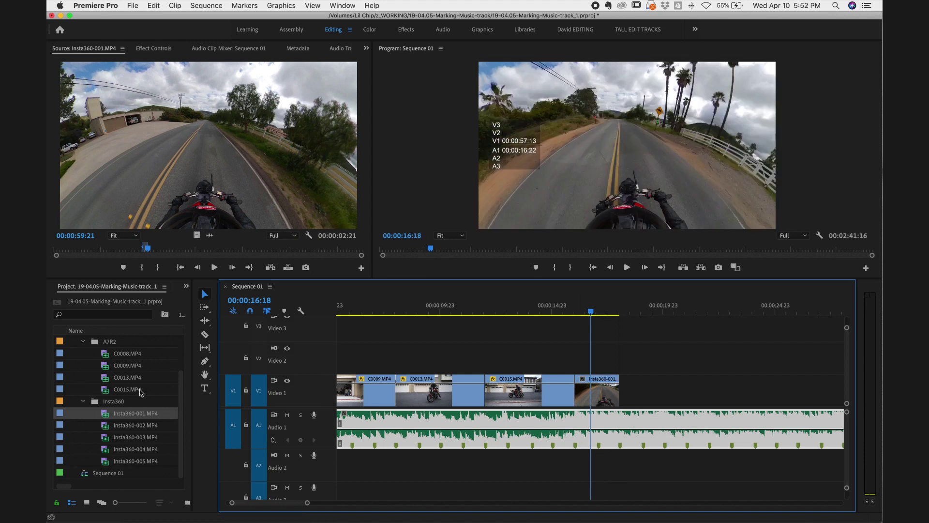
{"action": "left_click_drag", "start_coordinate": [148, 242], "coordinate": [228, 255]}
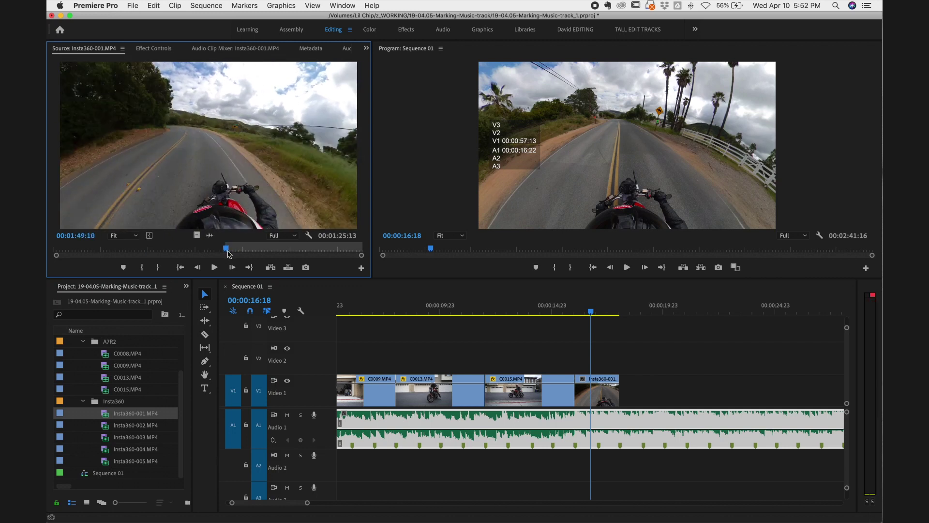
{"action": "key", "text": "space"}
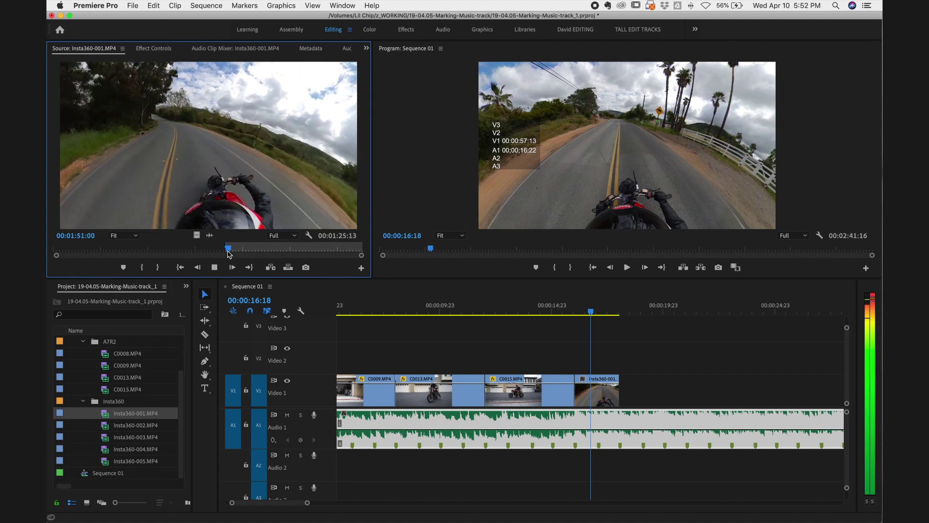
{"action": "key", "text": "o"}
{"action": "key", "text": "space"}
{"action": "left_click_drag", "start_coordinate": [196, 234], "coordinate": [664, 379]}
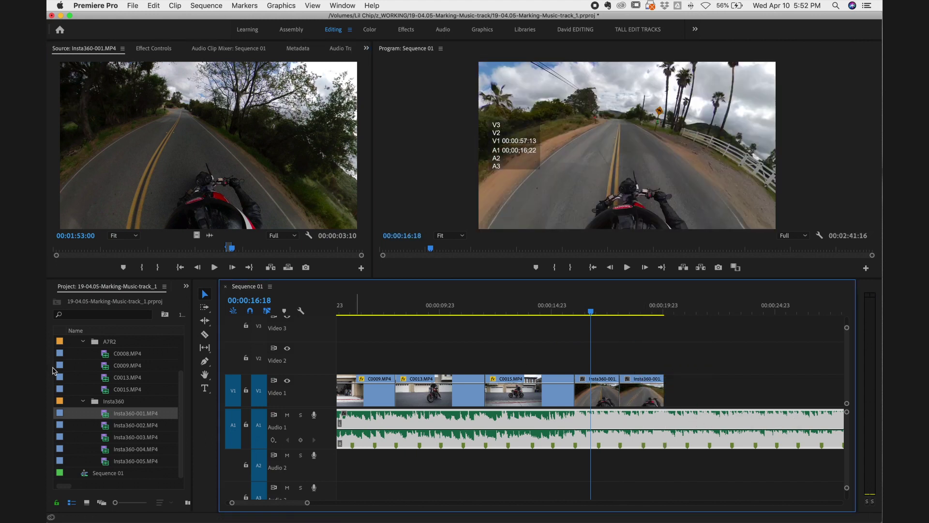
{"action": "double_click", "coordinate": [103, 426]}
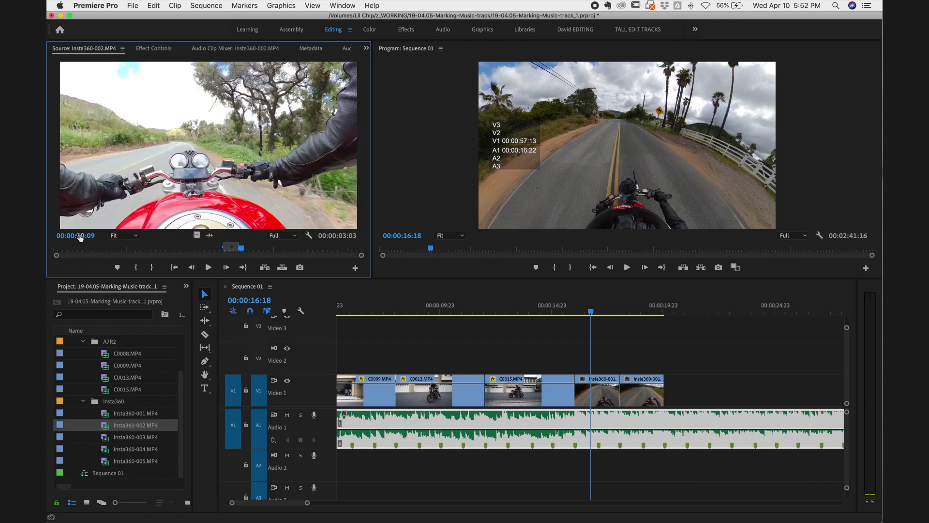
- Mark an in/out shot in Insta360-002 and place it at the end of V1
{"action": "left_click_drag", "start_coordinate": [75, 249], "coordinate": [80, 251]}
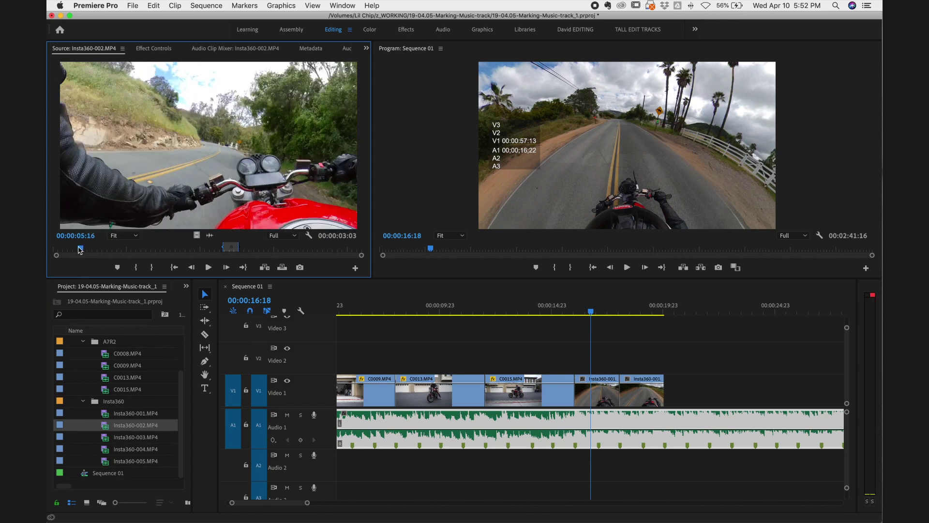
{"action": "key", "text": "i"}
{"action": "key", "text": "space"}
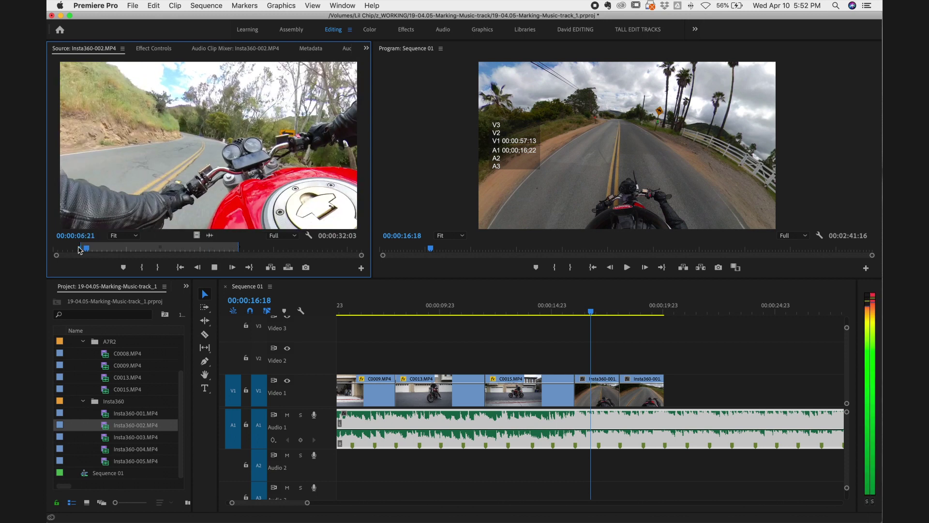
{"action": "key", "text": "space"}
{"action": "key", "text": "o"}
{"action": "left_click_drag", "start_coordinate": [197, 234], "coordinate": [670, 397]}
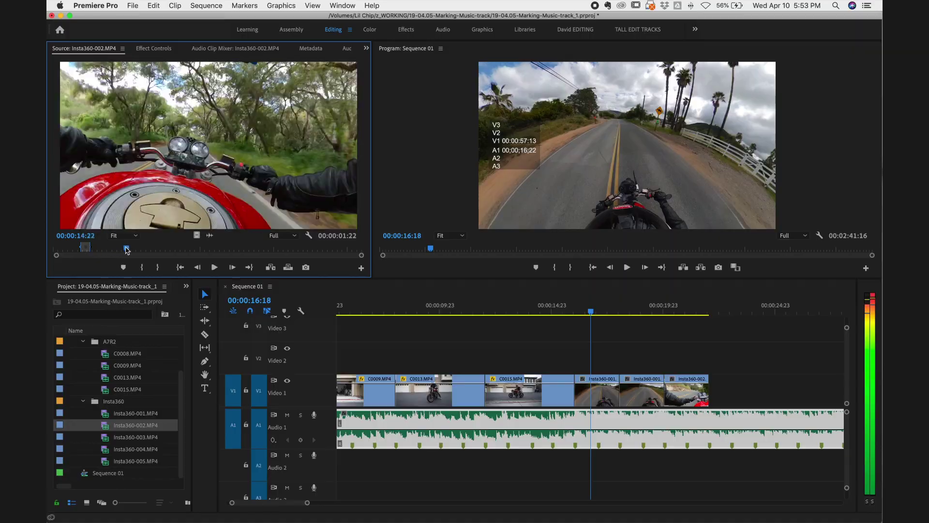
- Mark a second Insta360-002 shot and append it to the end of V1
{"action": "mouse_move", "coordinate": [124, 249]}
{"action": "left_mouse_down"}
{"action": "mouse_move", "coordinate": [134, 249]}
{"action": "mouse_move", "coordinate": [124, 249]}
{"action": "left_mouse_up"}
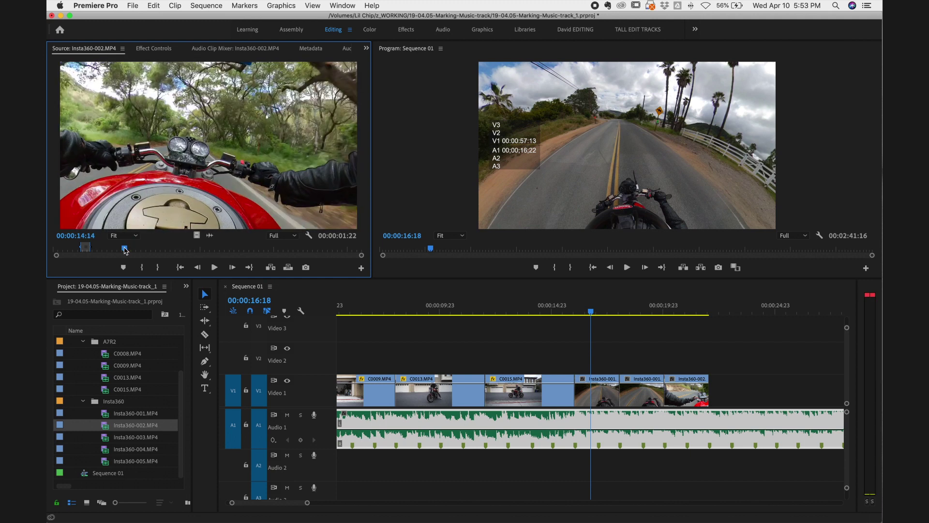
{"action": "key", "text": "space"}
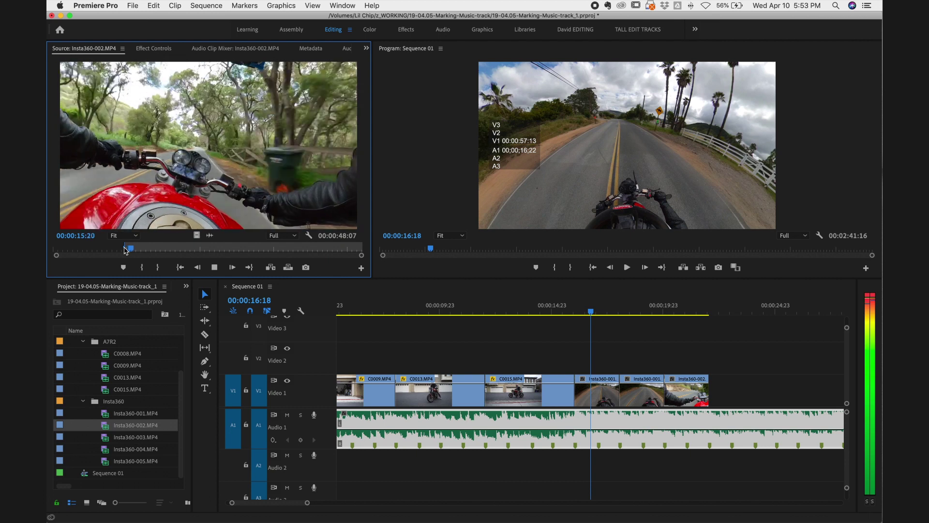
{"action": "key", "text": "space"}
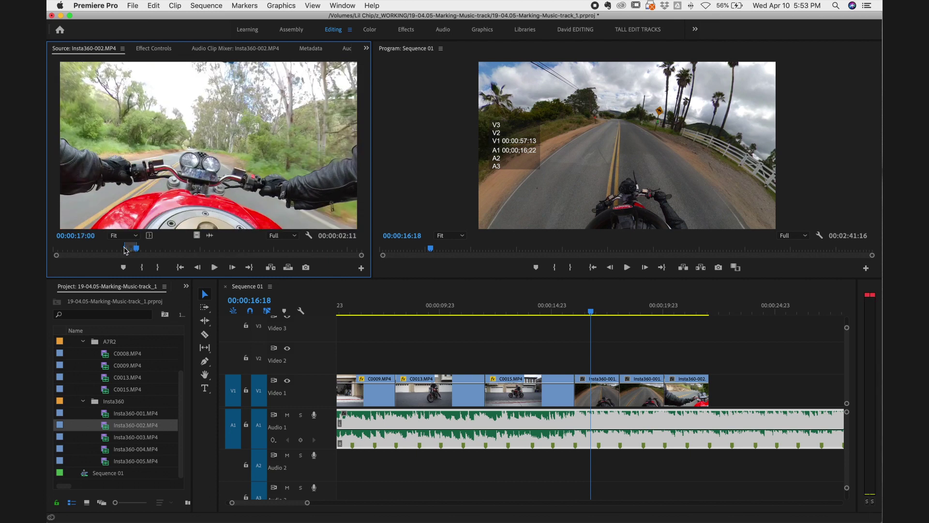
{"action": "left_click_drag", "start_coordinate": [330, 255], "coordinate": [754, 378]}
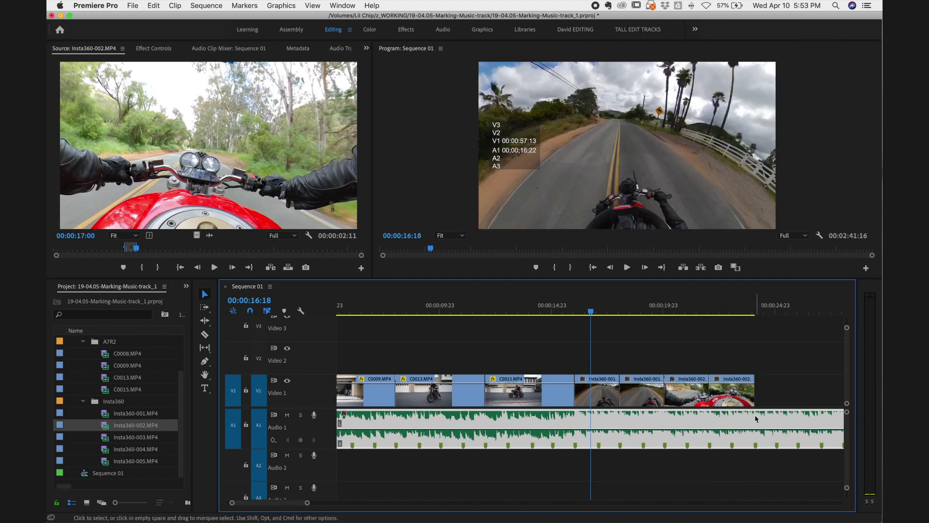
{"action": "left_click_drag", "start_coordinate": [372, 379], "coordinate": [607, 381]}
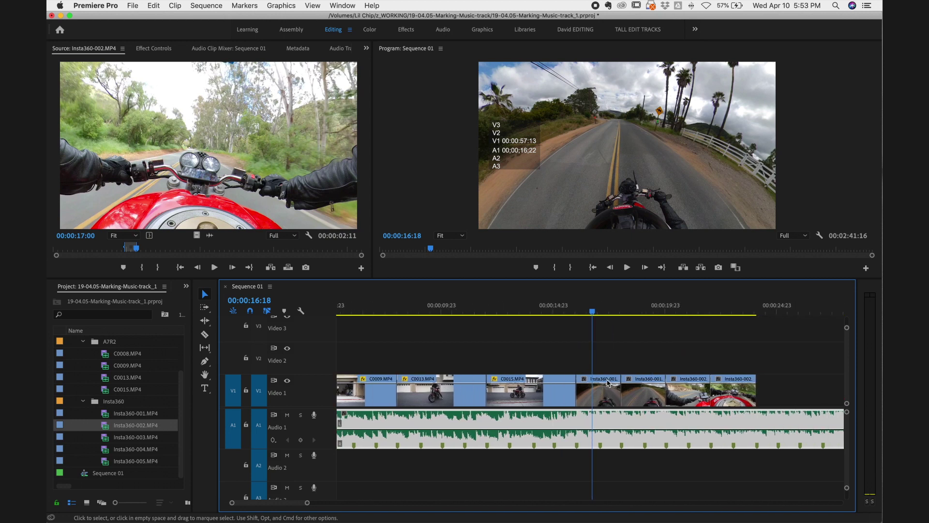
{"action": "scroll", "coordinate": [475, 380], "scroll_direction": "right", "scroll_amount": 5}
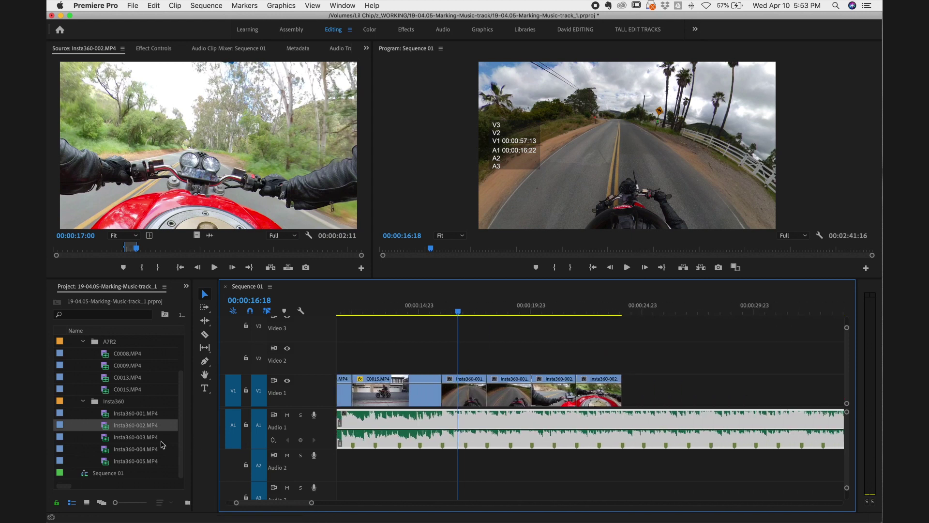
- Load Insta360-003, mark a shot from 00:00:34:09, and append it to V1
{"action": "double_click", "coordinate": [117, 437]}
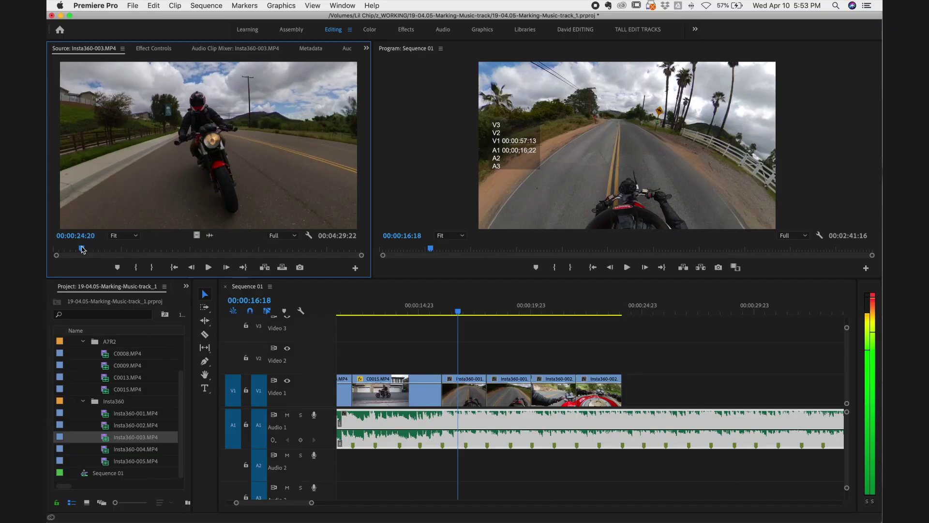
{"action": "left_click_drag", "start_coordinate": [68, 249], "coordinate": [93, 249]}
{"action": "key", "text": "i"}
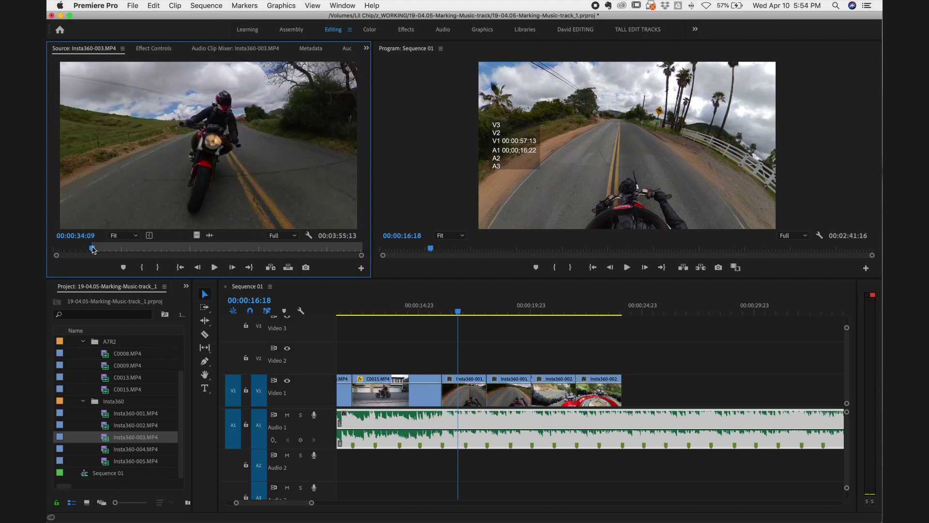
{"action": "key", "text": "space"}
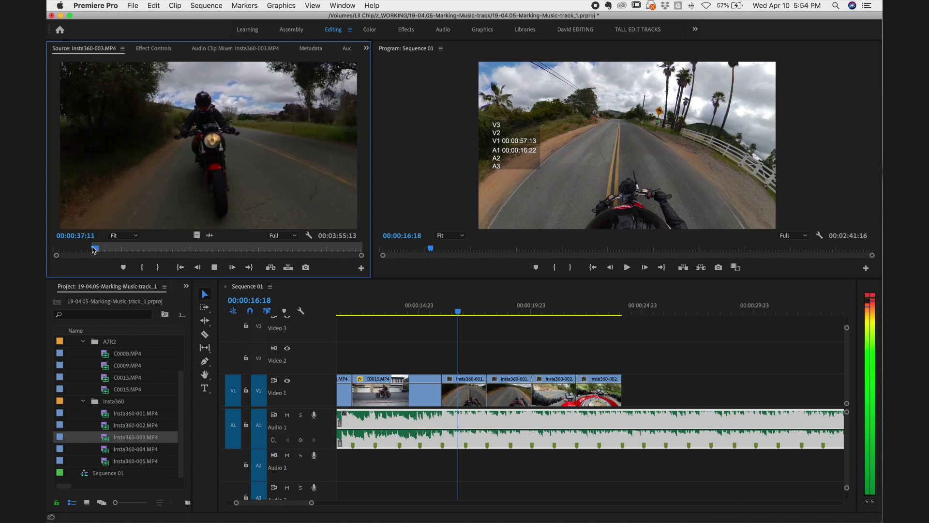
{"action": "key", "text": "o"}
{"action": "key", "text": "space"}
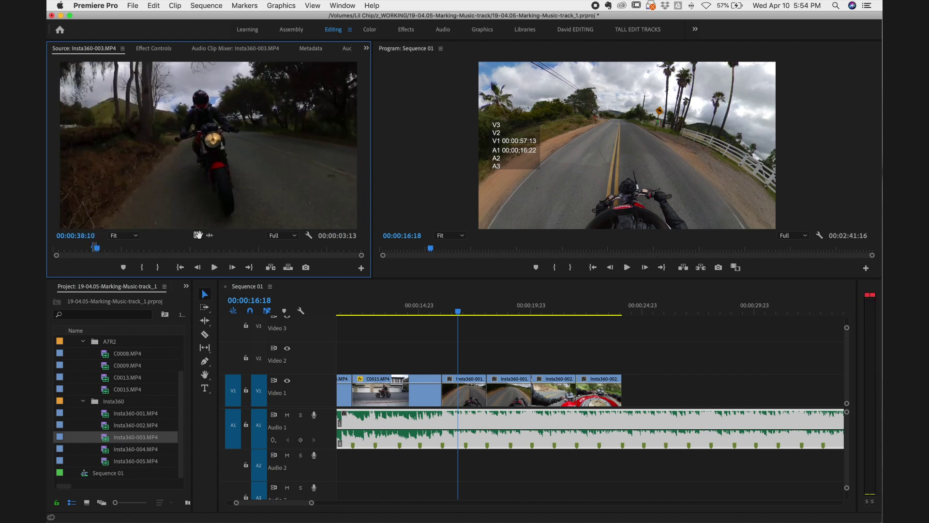
{"action": "left_click_drag", "start_coordinate": [421, 300], "coordinate": [669, 380]}
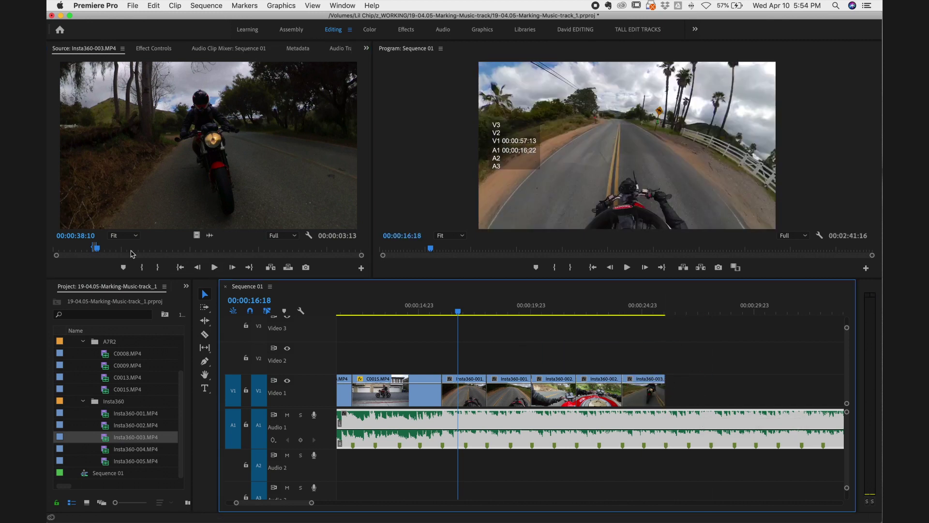
- Append a second, later Insta360-003 shot to the end of V1
{"action": "left_click_drag", "start_coordinate": [99, 251], "coordinate": [162, 251]}
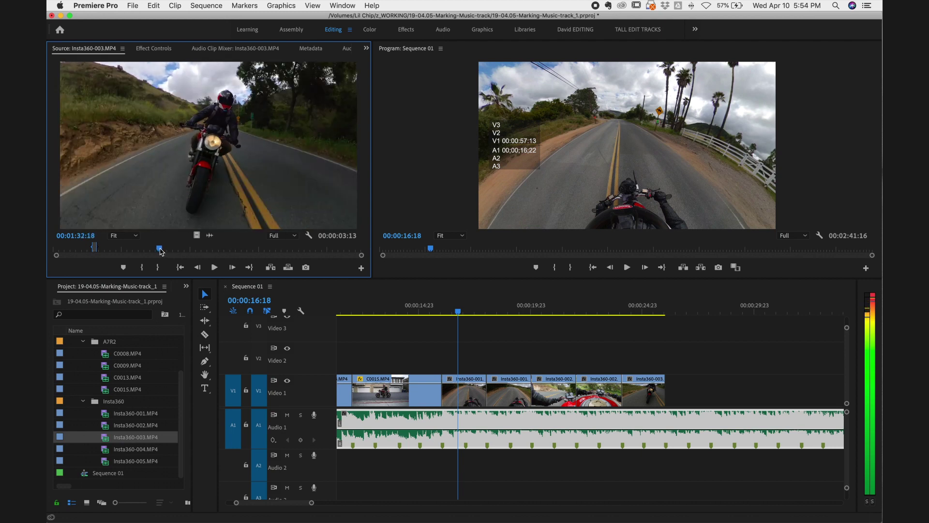
{"action": "key", "text": "space"}
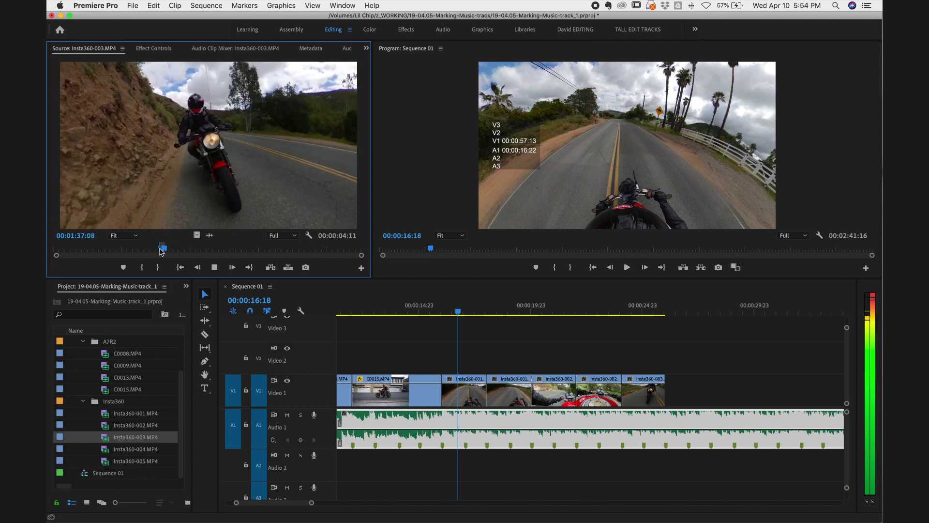
{"action": "left_click_drag", "start_coordinate": [196, 234], "coordinate": [707, 380]}
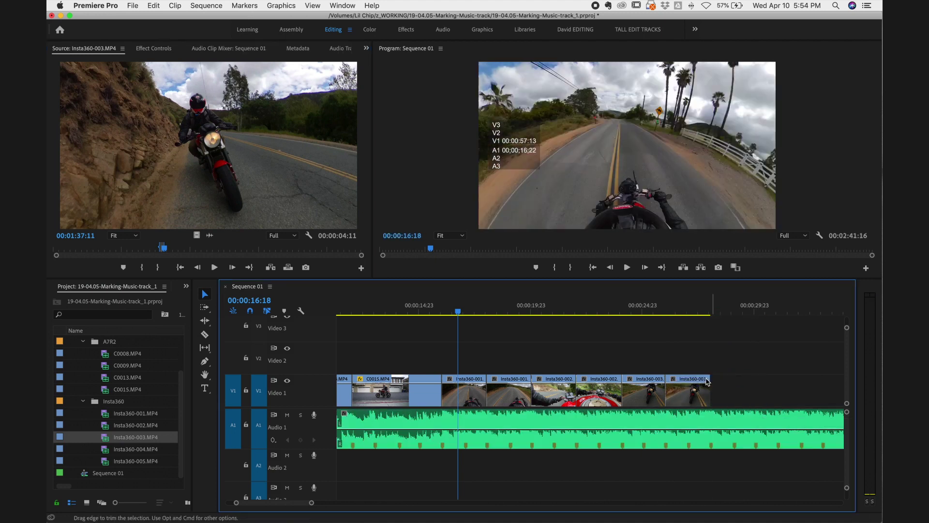
- Load Insta360-004, append a marked shot to V1, and shorten its end
{"action": "double_click", "coordinate": [105, 452]}
{"action": "left_click_drag", "start_coordinate": [55, 249], "coordinate": [77, 252]}
{"action": "key", "text": "space"}
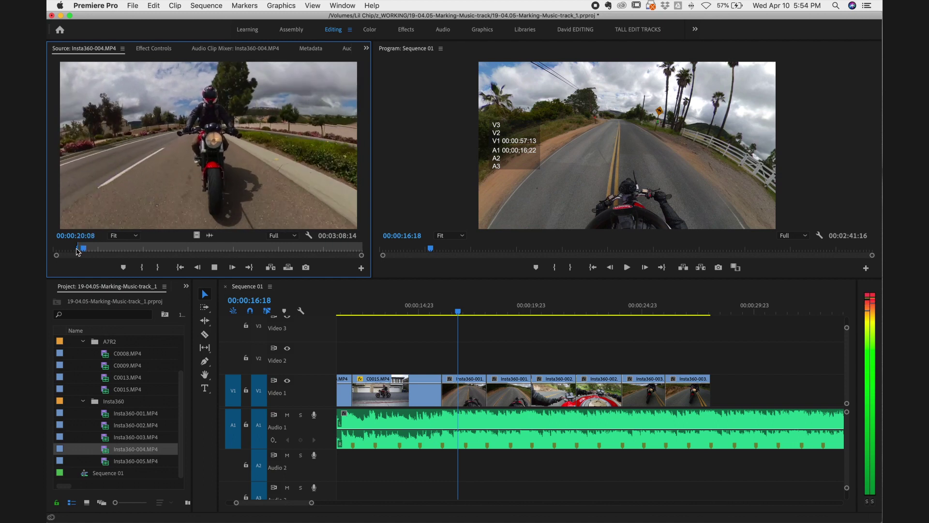
{"action": "key", "text": "o"}
{"action": "key", "text": "space"}
{"action": "left_click_drag", "start_coordinate": [236, 239], "coordinate": [755, 394]}
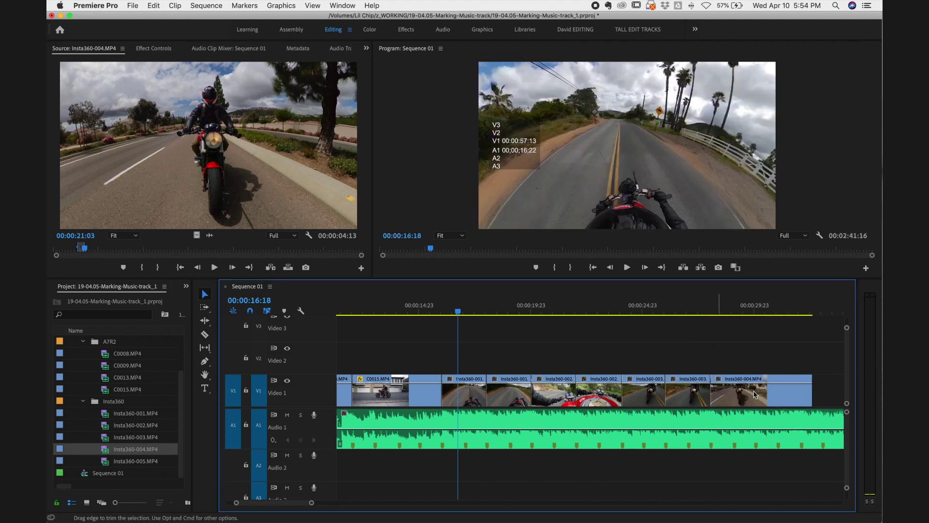
{"action": "left_click_drag", "start_coordinate": [809, 379], "coordinate": [751, 376]}
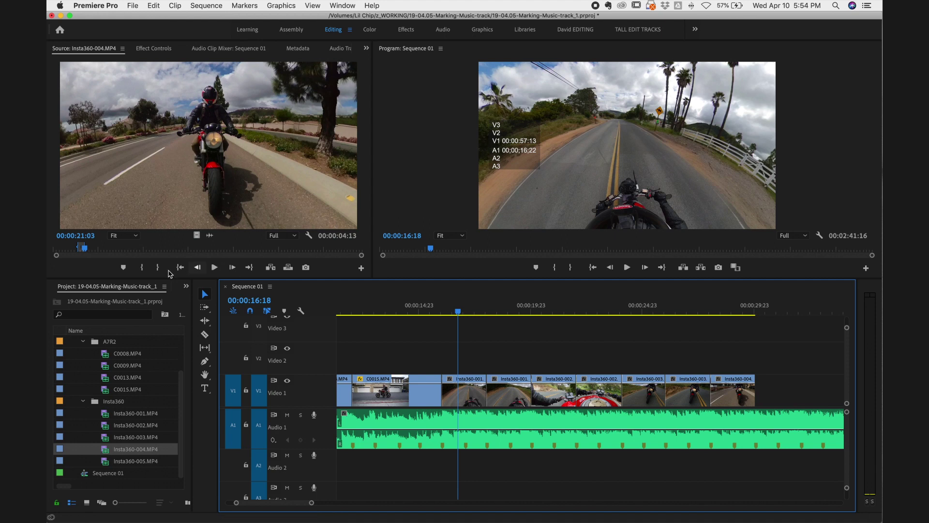
- Mark a much later Insta360-004 section and drag it onto the end of V1
{"action": "left_click_drag", "start_coordinate": [121, 248], "coordinate": [312, 251]}
{"action": "key", "text": "space"}
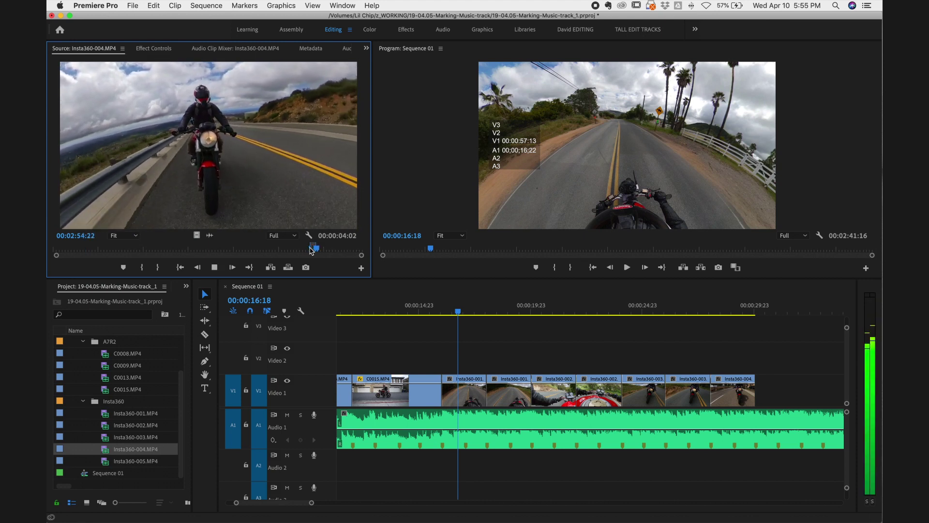
{"action": "key", "text": "o"}
{"action": "key", "text": "space"}
{"action": "left_click_drag", "start_coordinate": [530, 280], "coordinate": [683, 378]}
- Play back Sequence 01 from the opening C0008 garage shot
{"action": "scroll", "coordinate": [740, 387], "scroll_direction": "right", "scroll_amount": 1}
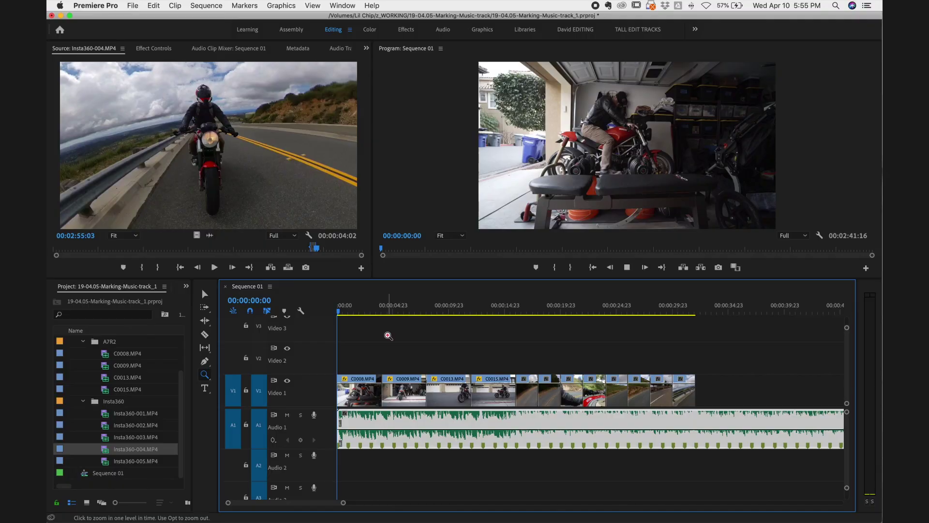
{"action": "key", "text": "space"}
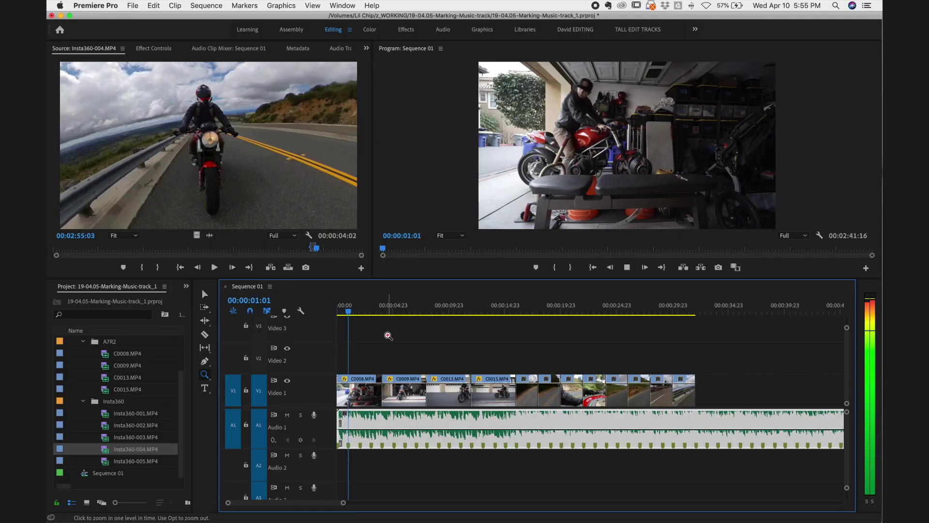